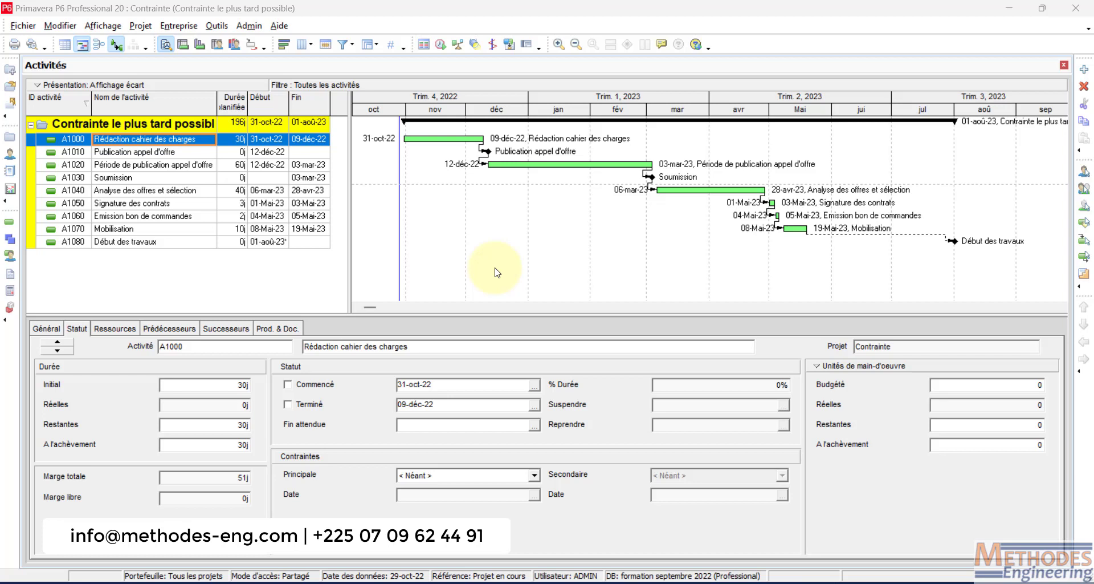
Review the primary constraint options available for activity A1000, including Le plus tard possible, without choosing one
click(477, 475)
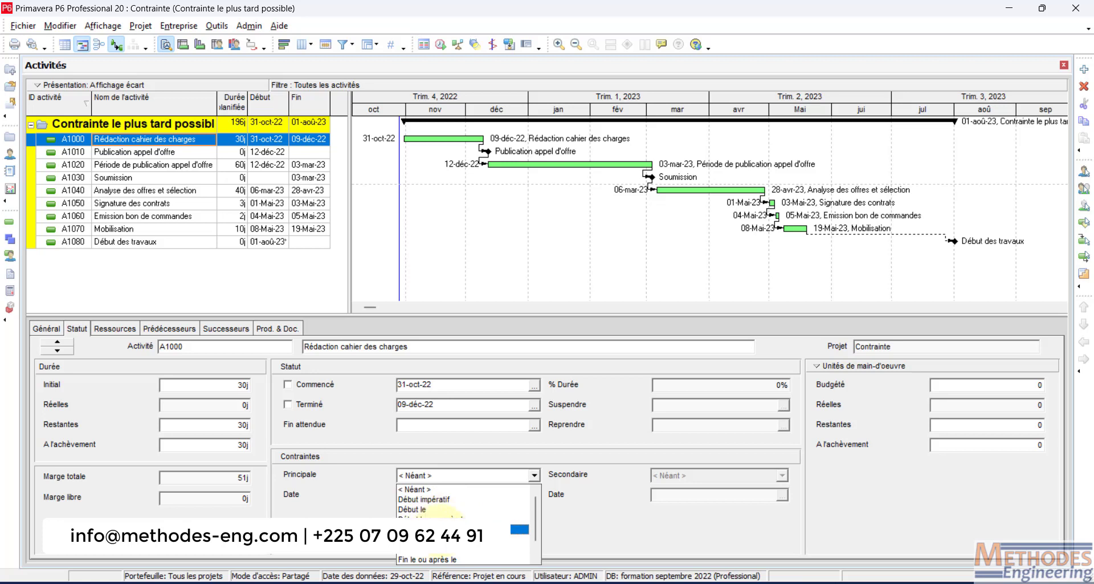
click(535, 525)
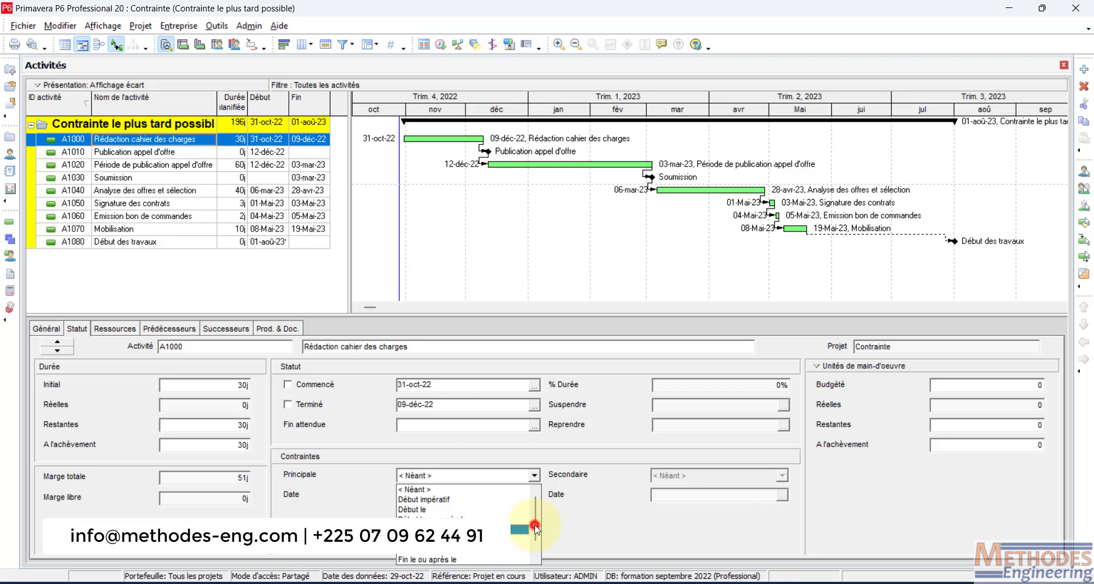
drag(536, 526, 535, 538)
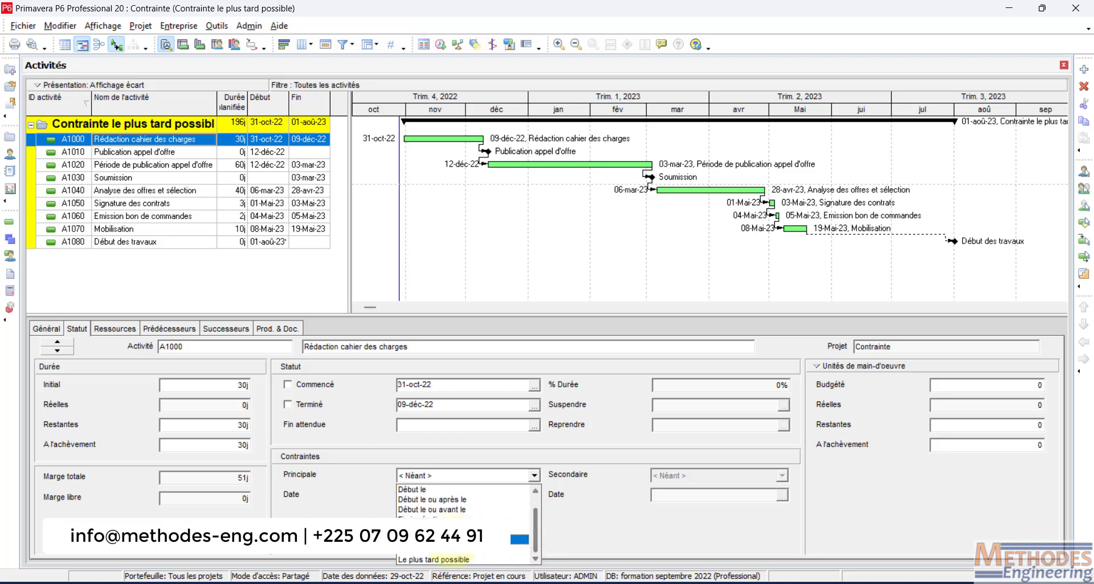
click(536, 538)
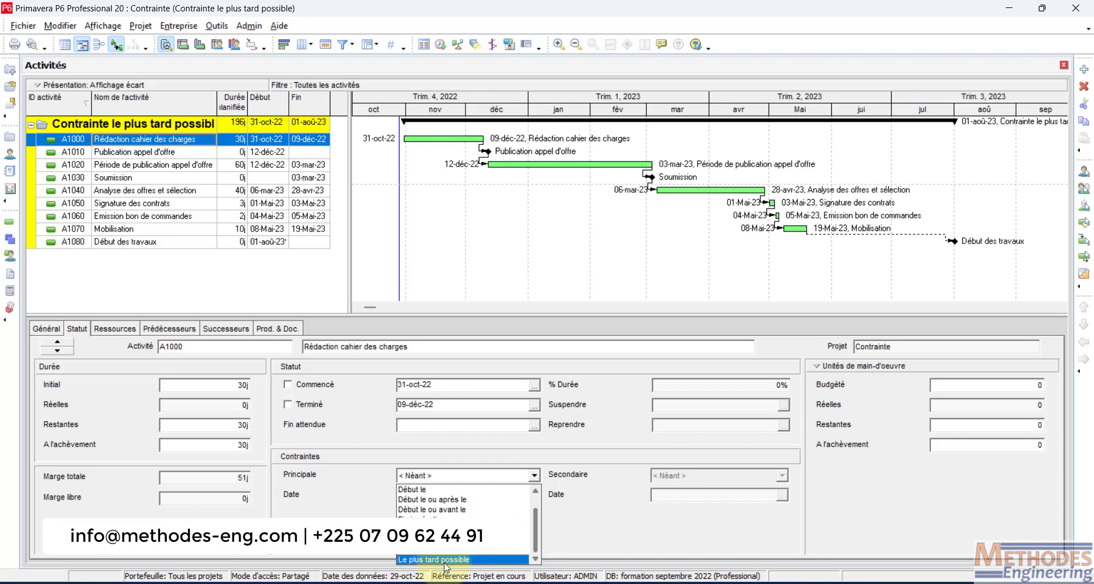
click(586, 533)
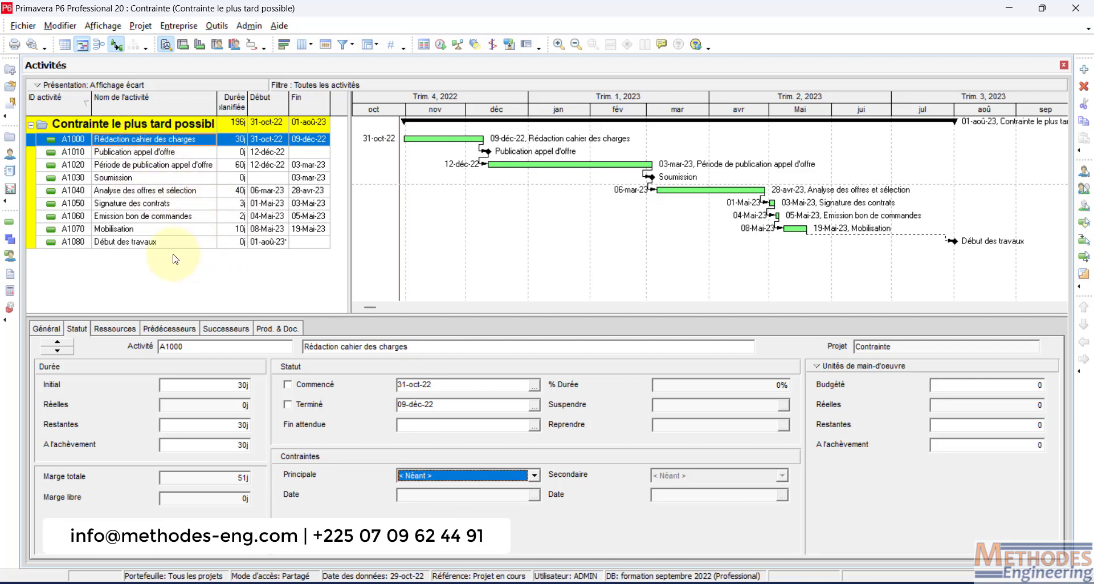
Check activity A1080 Début des travaux, widen the activity table and compress the Gantt timescale to fit the whole schedule
click(121, 243)
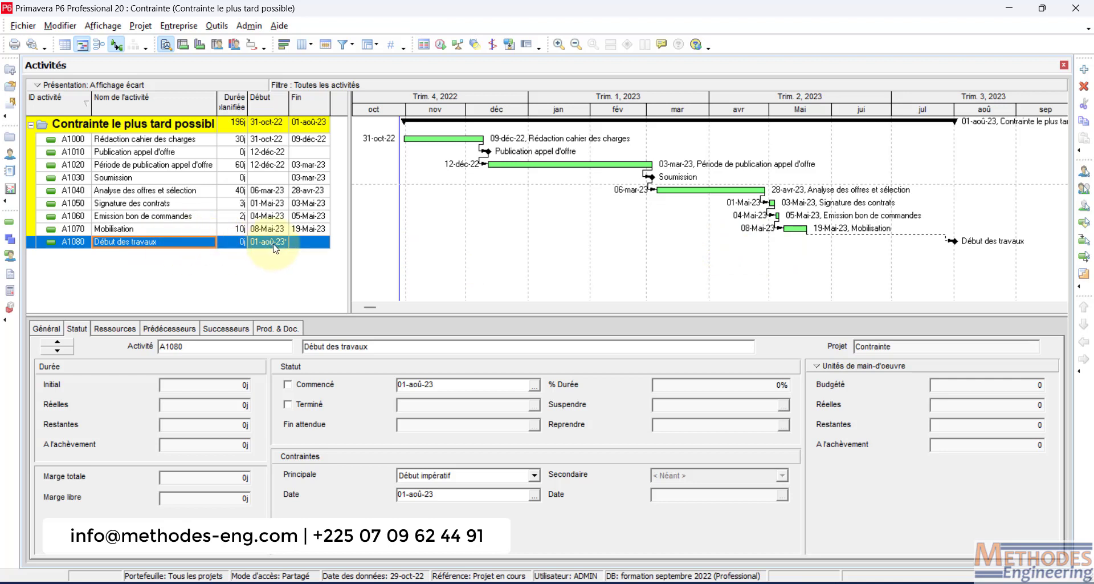
drag(348, 253, 420, 268)
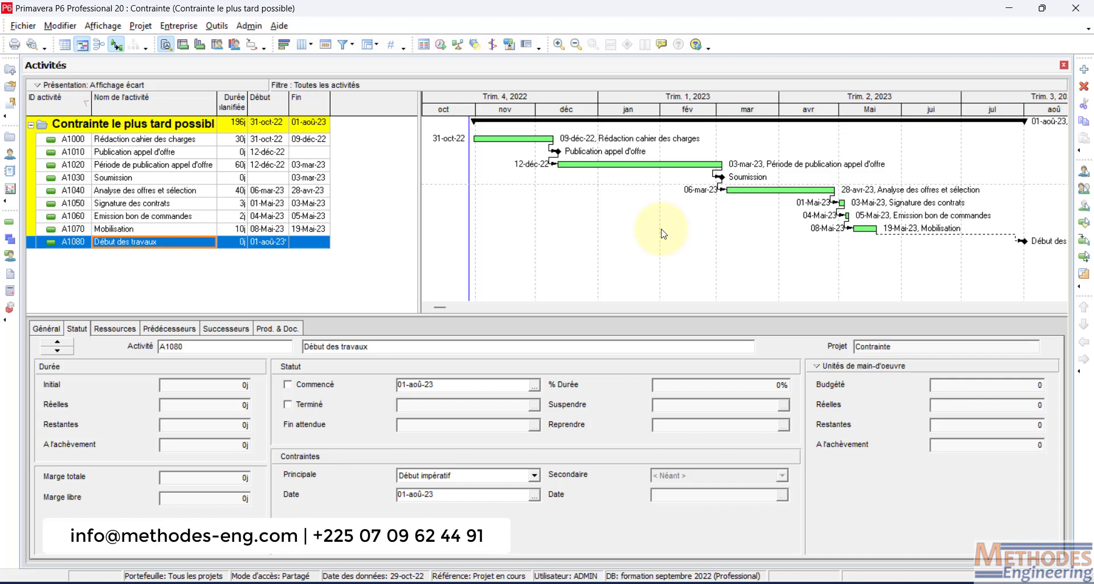
click(1060, 308)
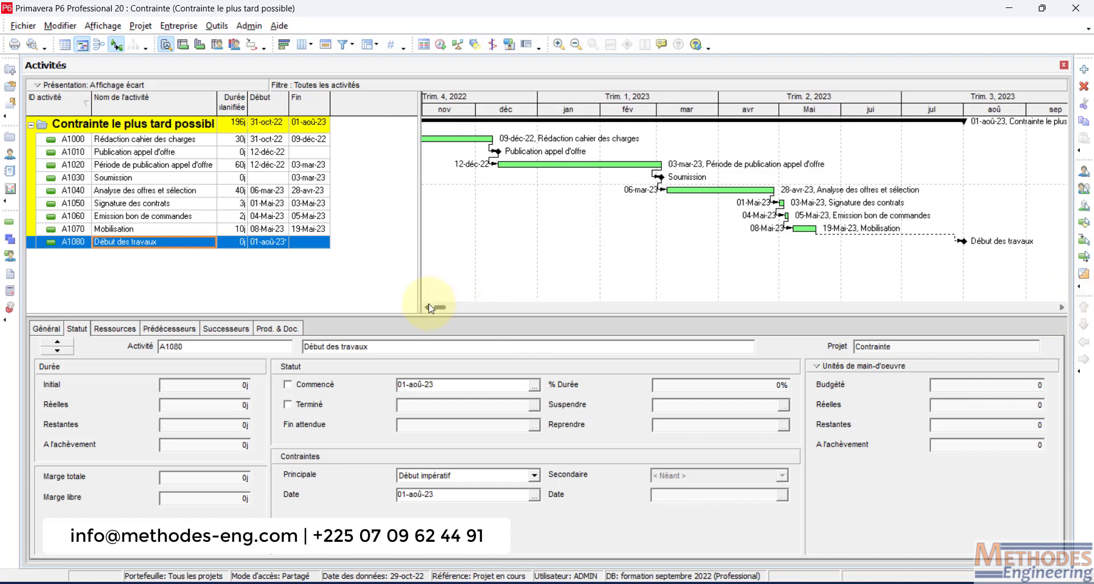
click(430, 308)
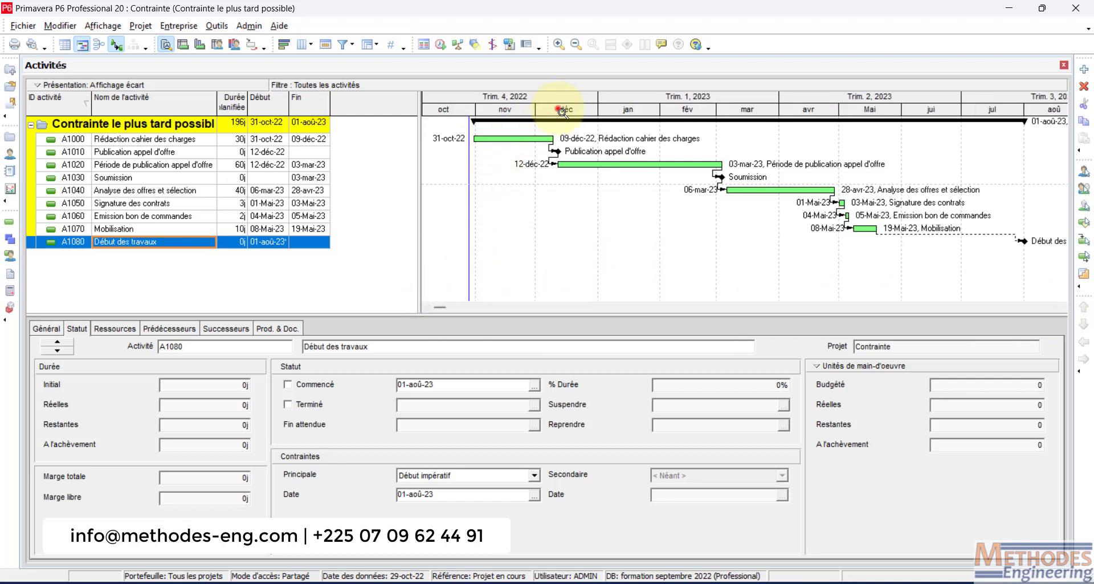
drag(563, 113, 549, 108)
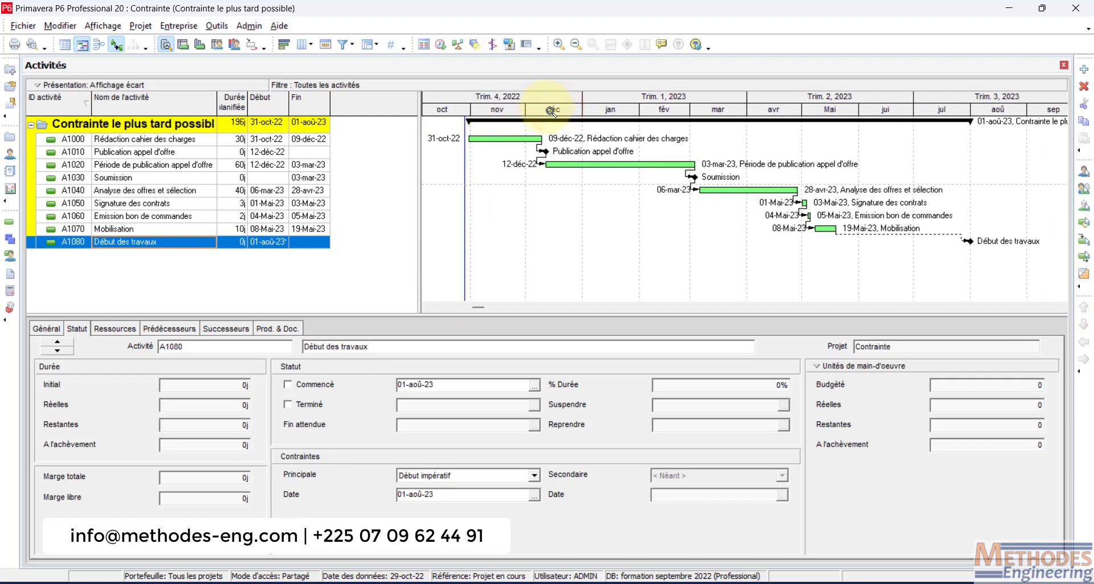
click(302, 231)
click(295, 140)
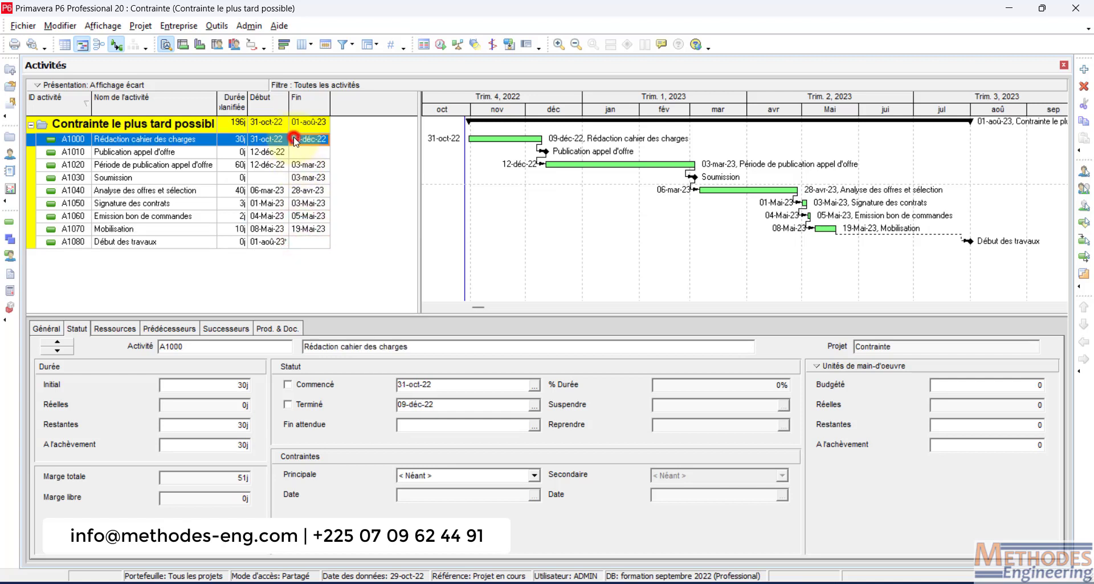
click(437, 476)
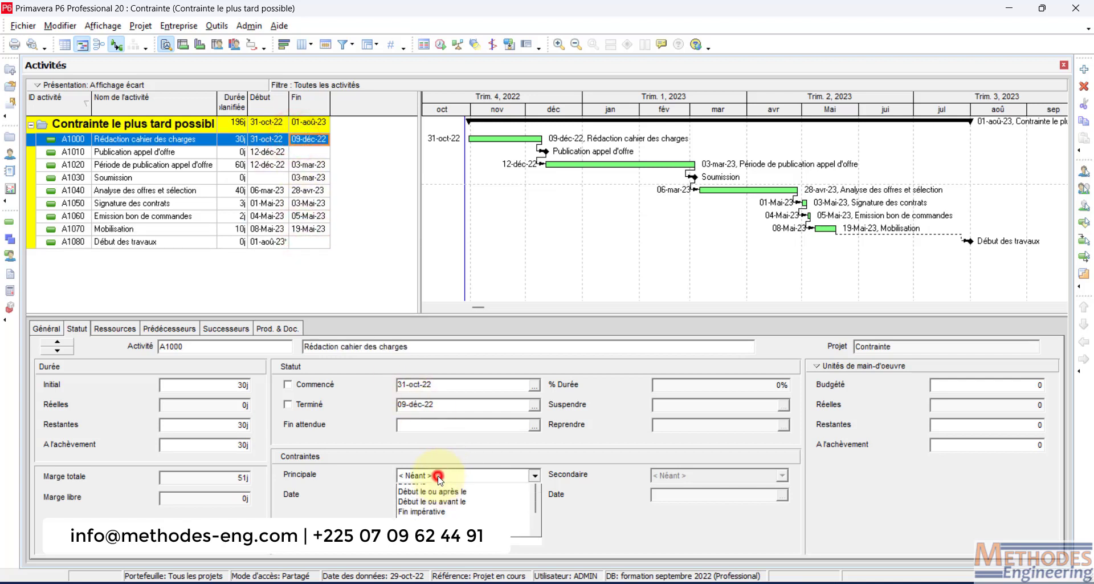
click(442, 475)
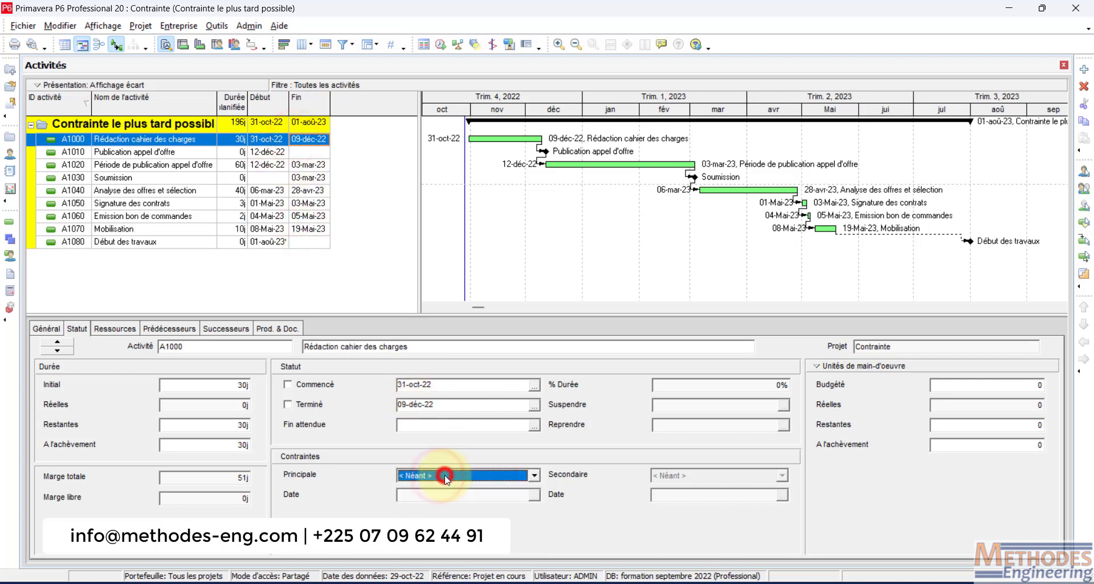
Open the column settings of the activity table and display the available options as an ungrouped list
right_click(344, 111)
click(389, 319)
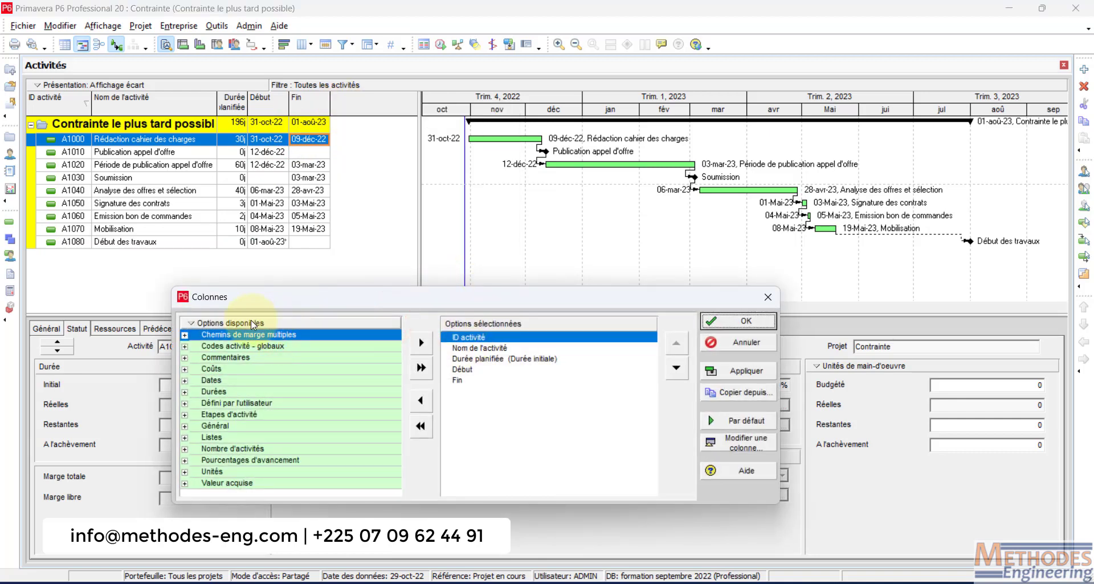
right_click(252, 322)
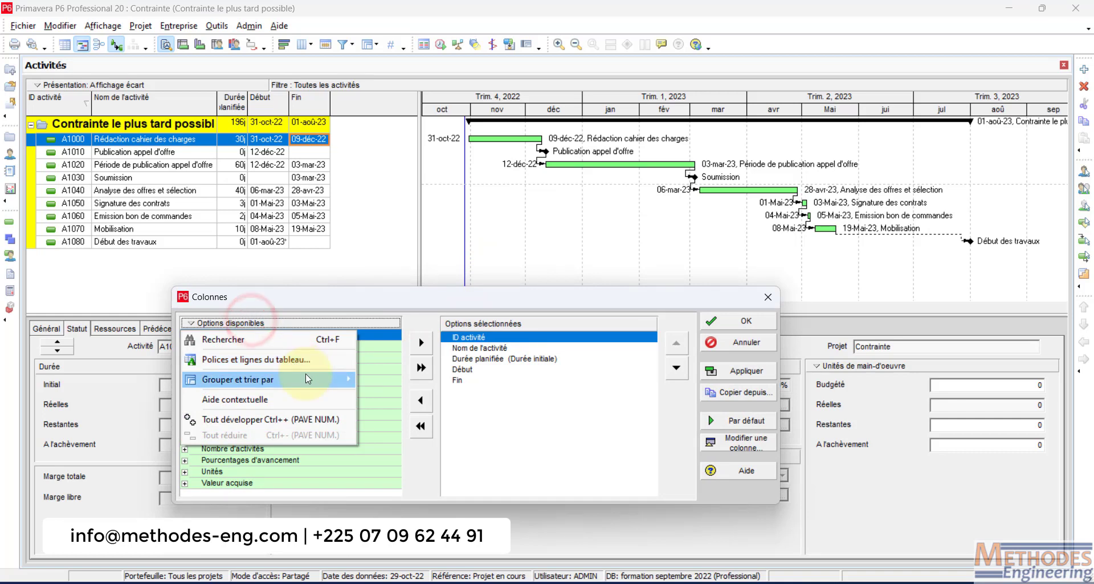
mouse_move(305, 374)
click(381, 392)
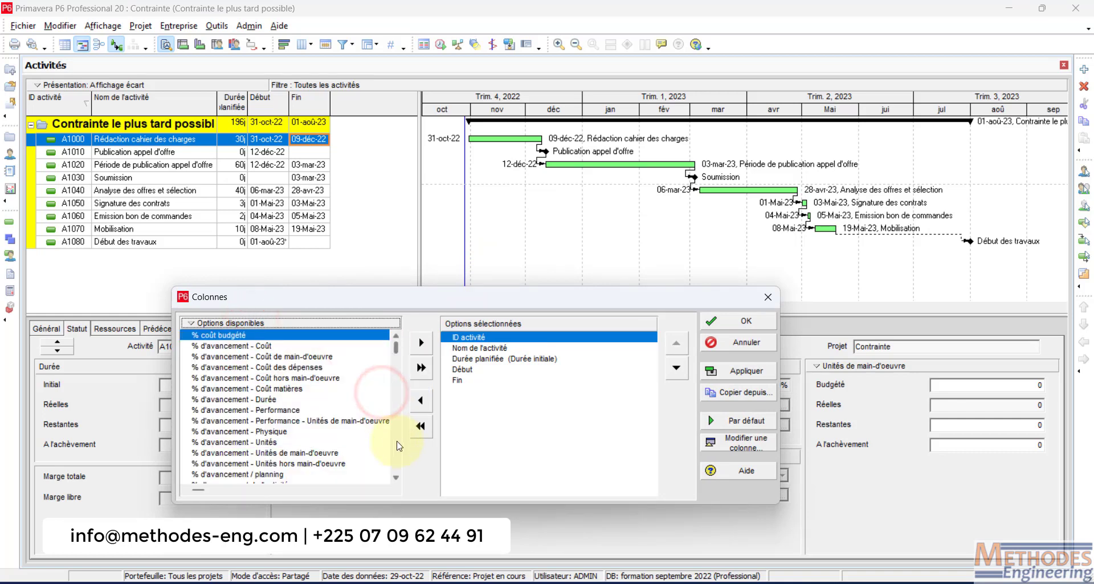
Add the Contrainte principale column to the activity table and widen the table area to show it
drag(397, 440, 399, 370)
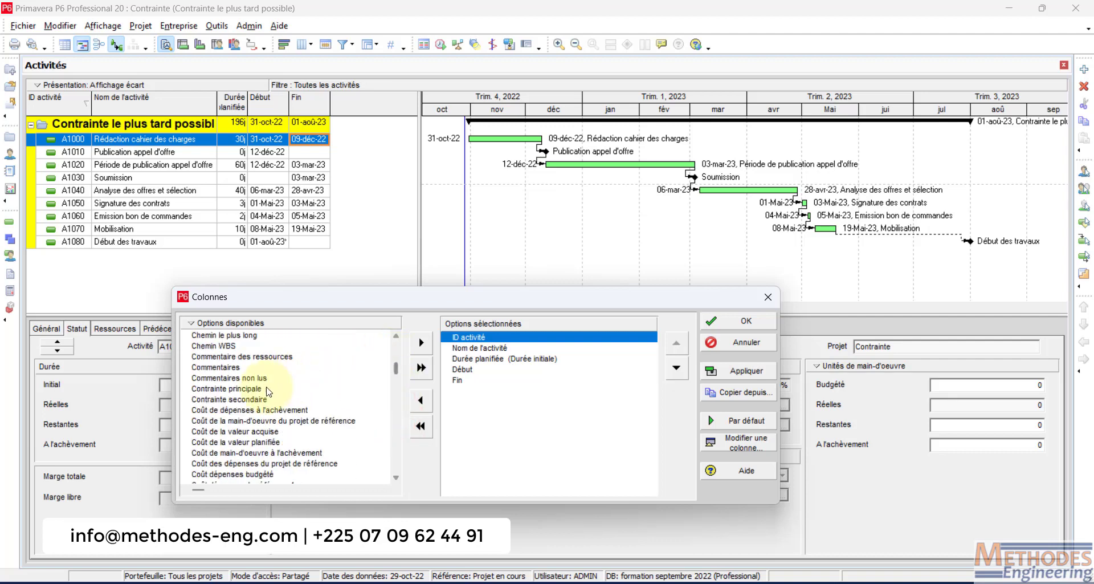
click(229, 388)
double_click(230, 388)
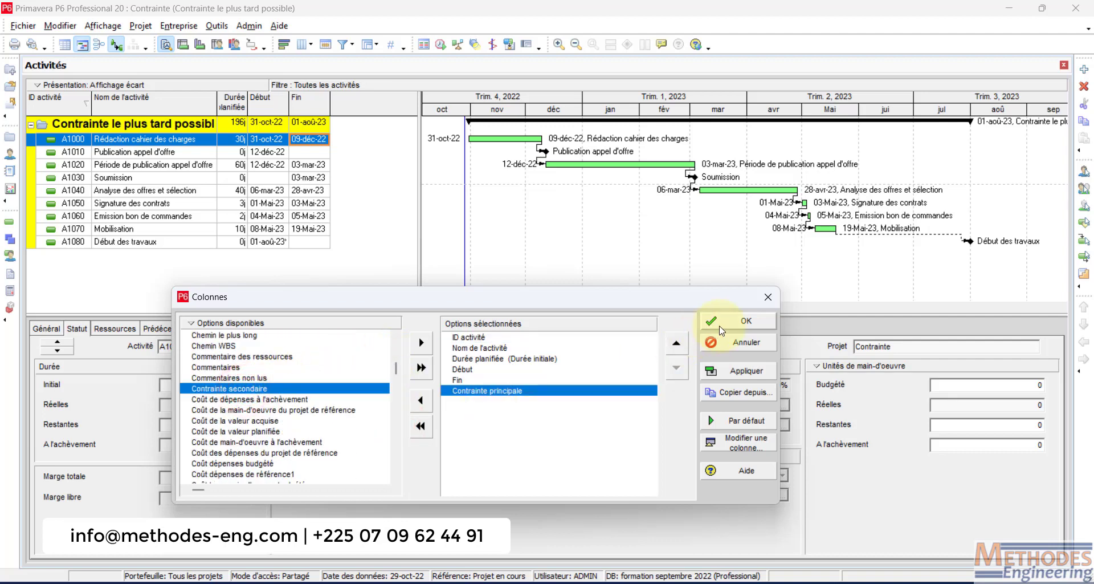
click(741, 321)
drag(418, 229, 443, 229)
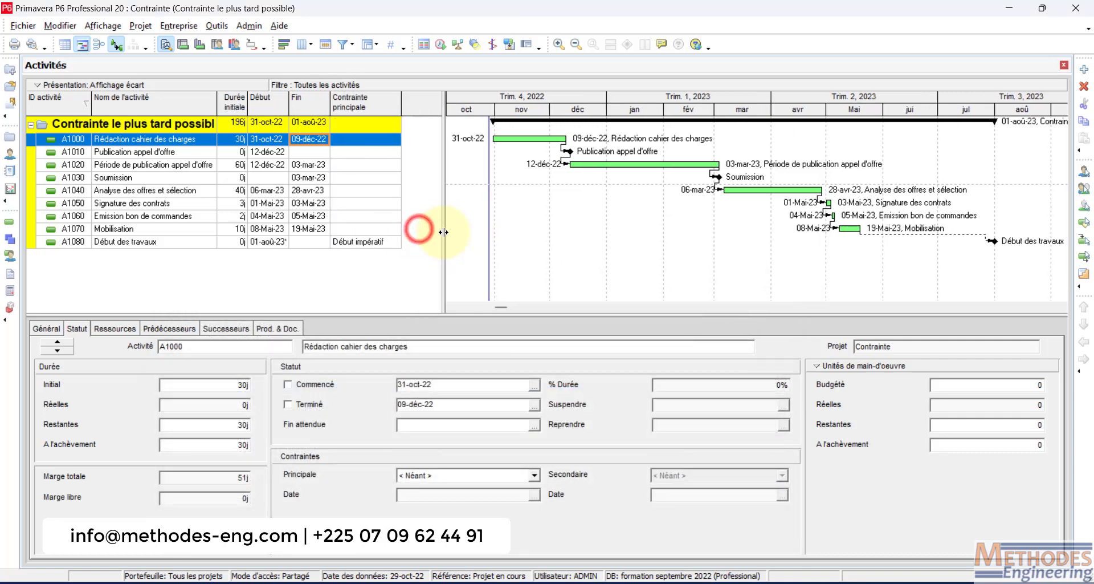
Set the primary constraint of A1000 Rédaction cahier des charges to Le plus tard possible and fit the column to its content
click(353, 140)
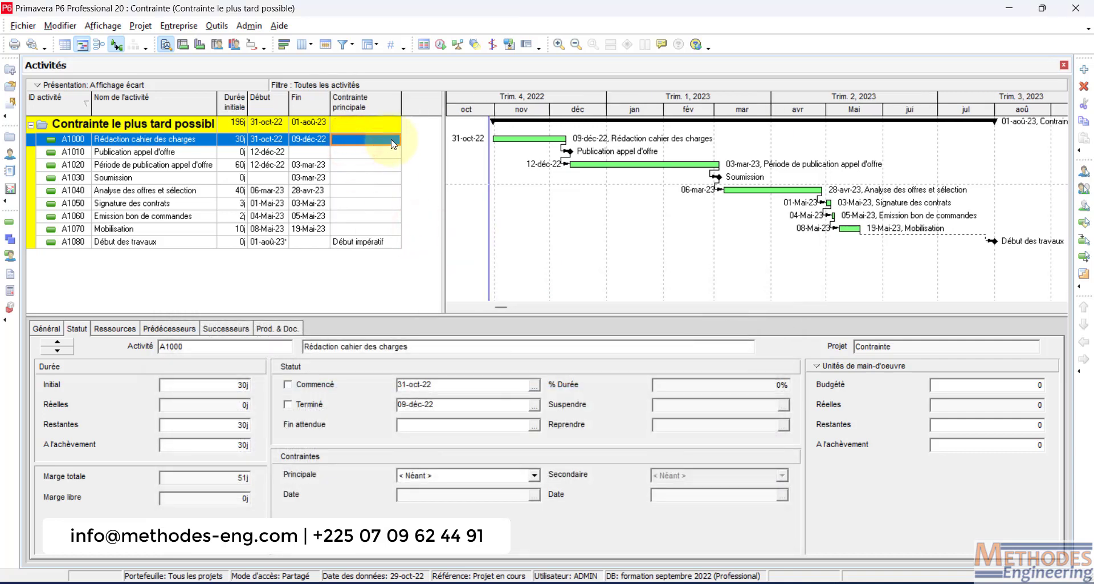
click(393, 140)
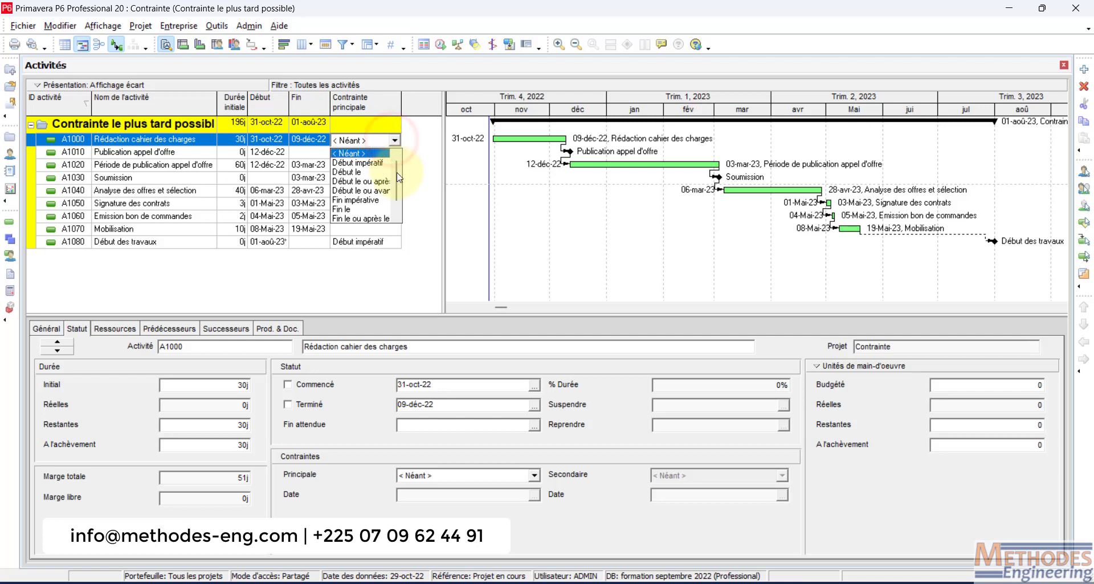
scroll(394, 188, down, 1)
click(361, 220)
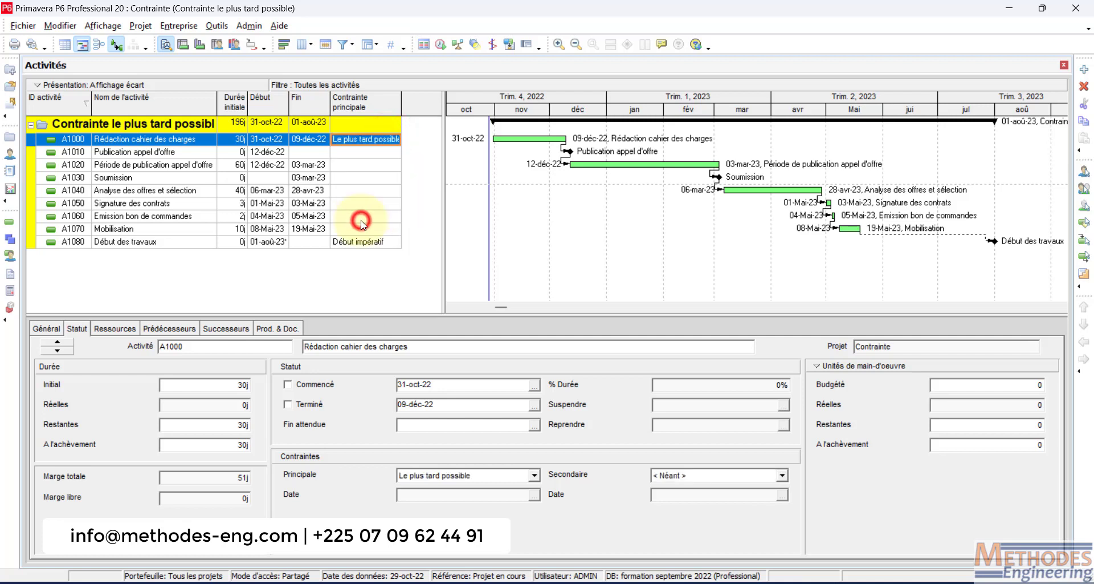
double_click(402, 106)
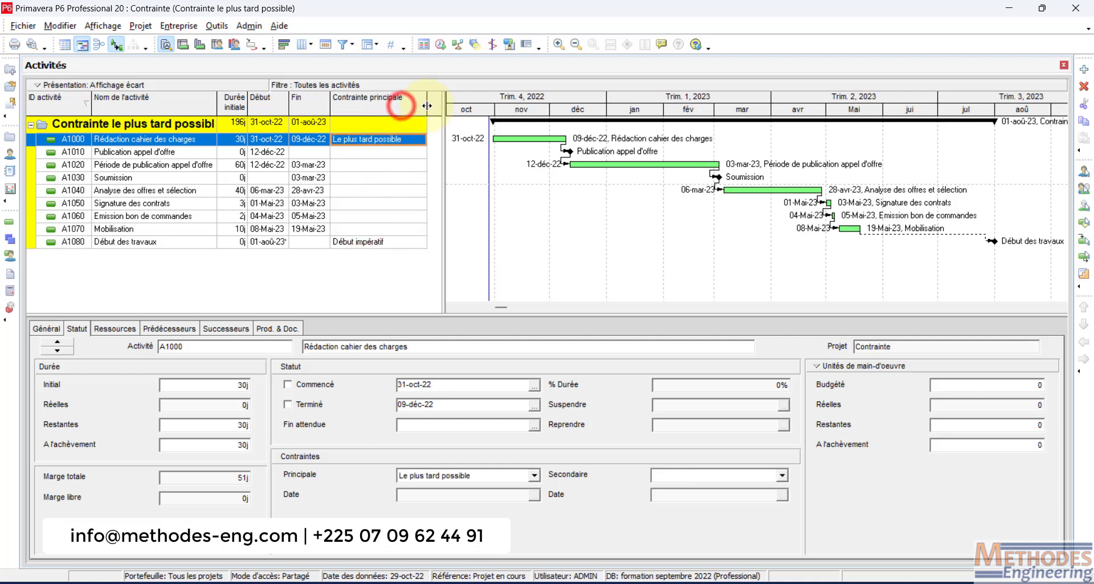
Fill the Le plus tard possible constraint down from activity A1000 through A1070 Mobilisation
click(380, 152)
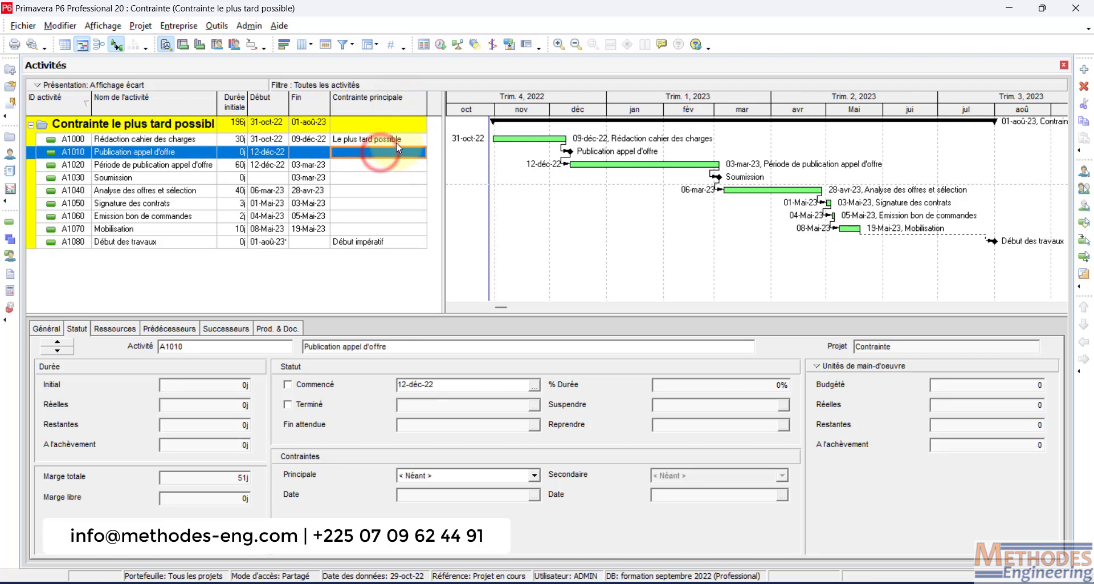
click(398, 141)
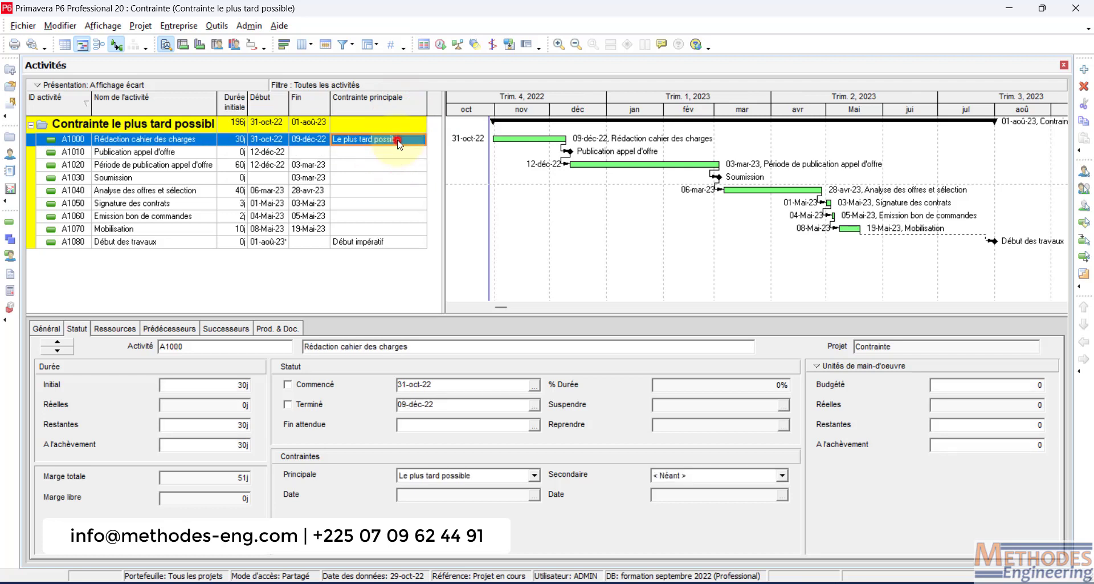
shift+click(368, 230)
right_click(370, 195)
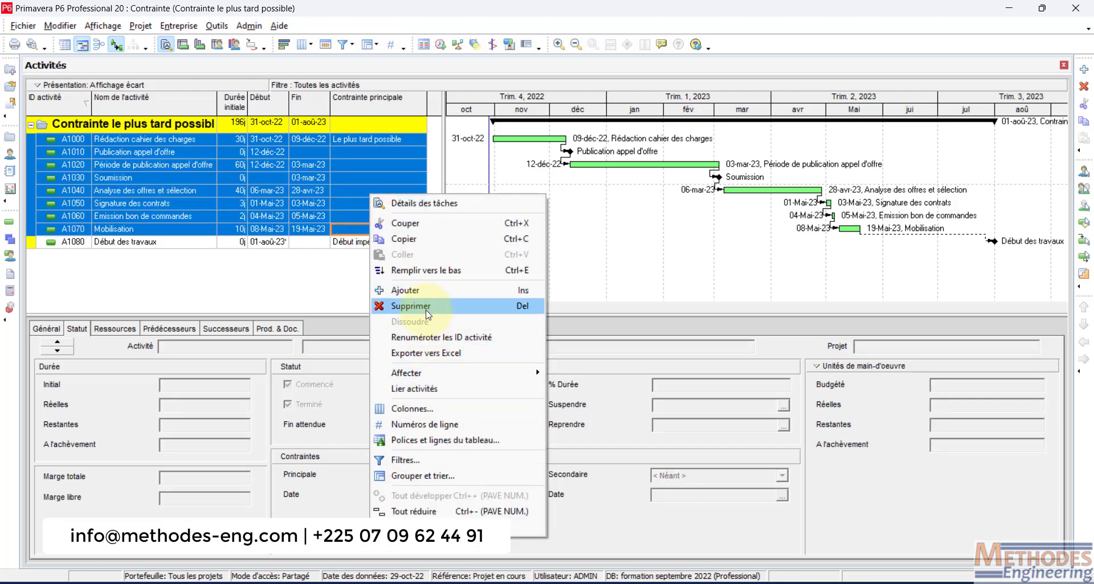
click(422, 269)
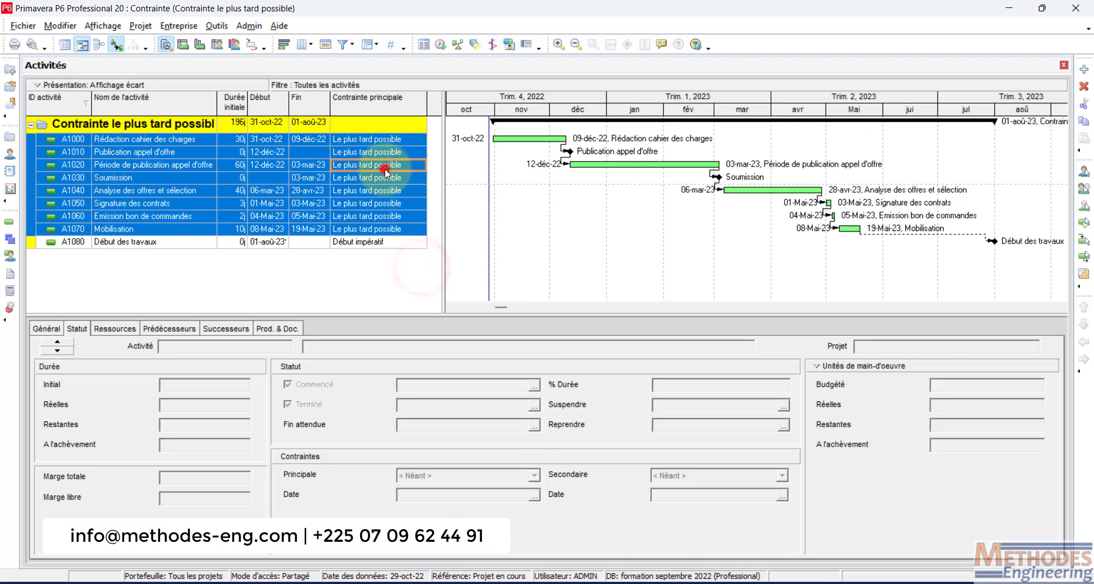
click(382, 165)
click(376, 177)
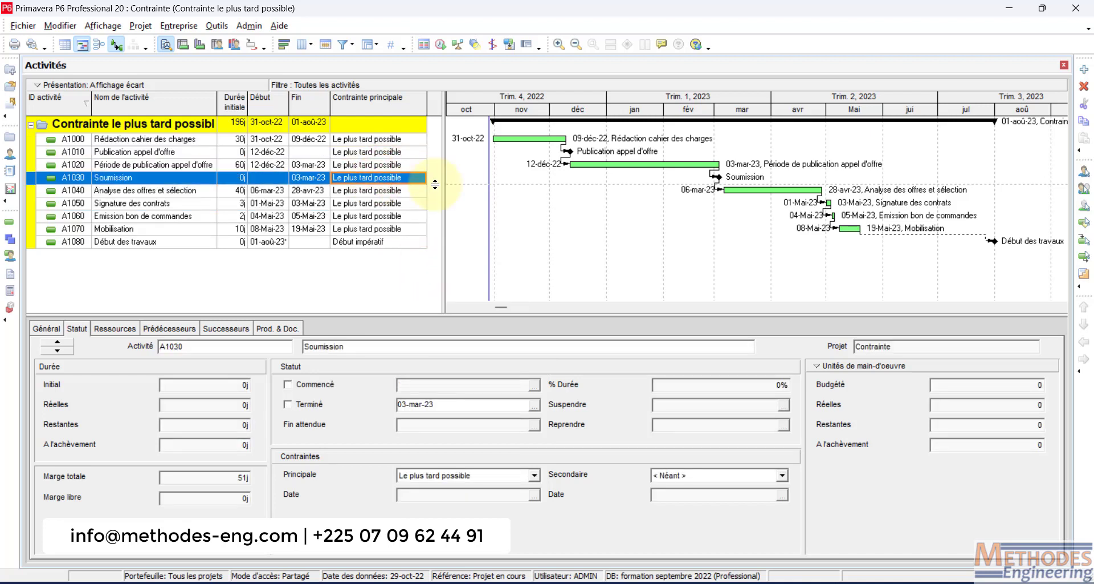
Reschedule the project using its own data date and check the start and finish dates of activity A1000
drag(436, 192, 436, 192)
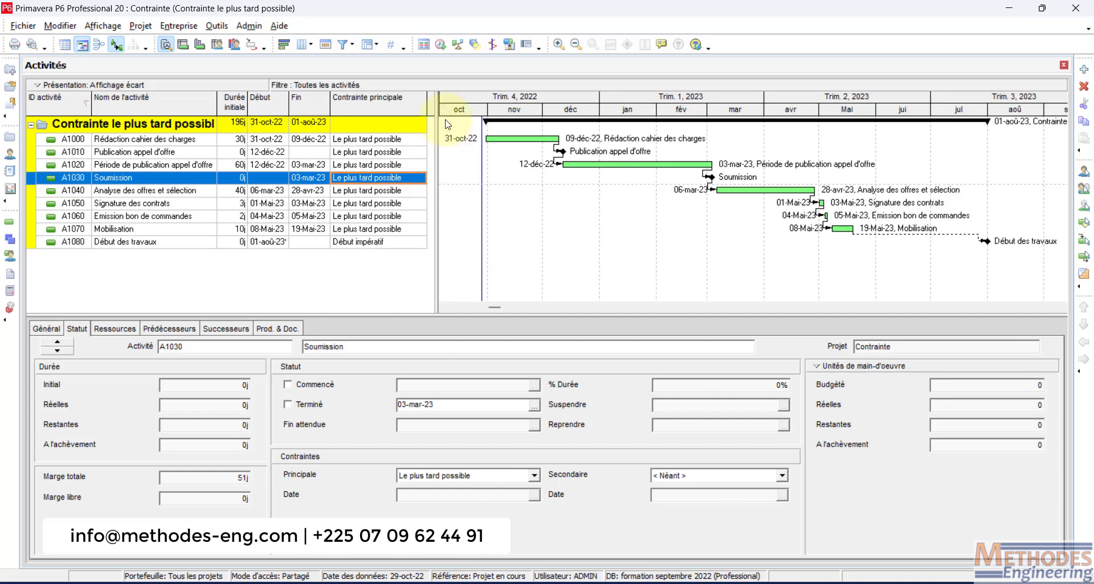
click(440, 45)
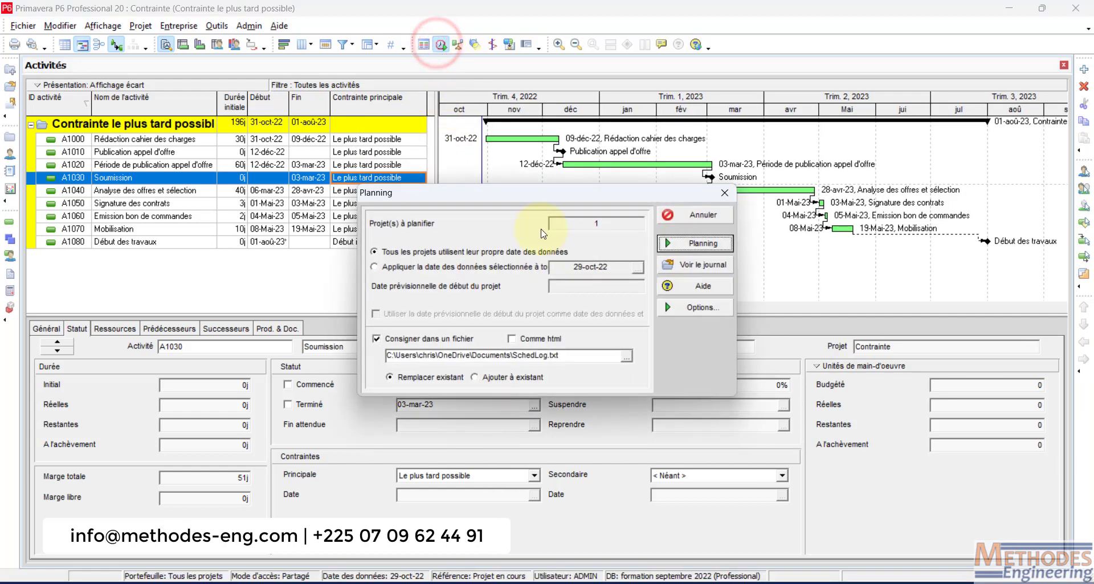
drag(628, 200, 447, 296)
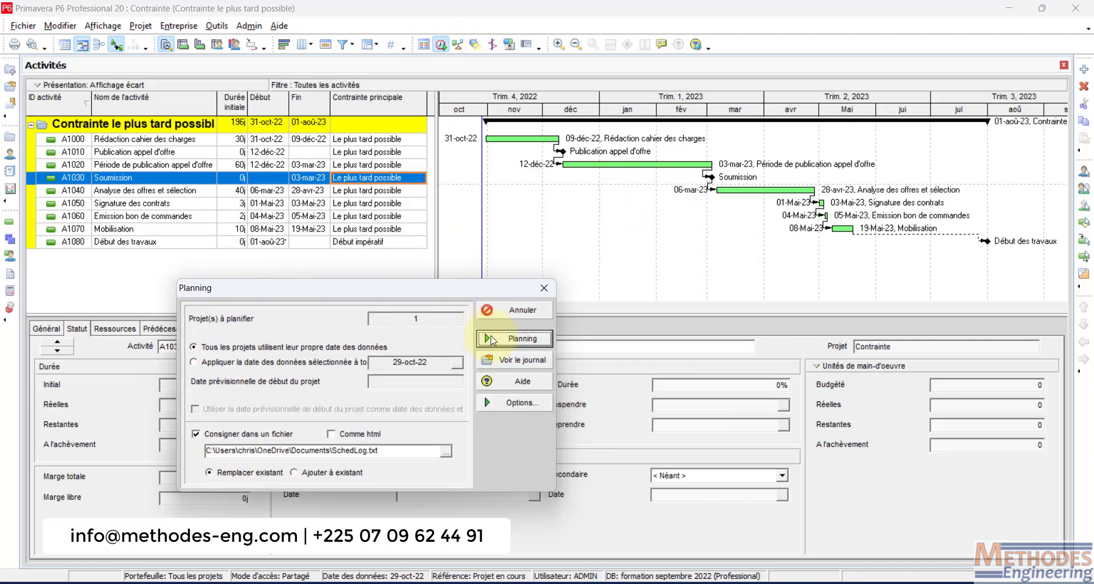
click(493, 340)
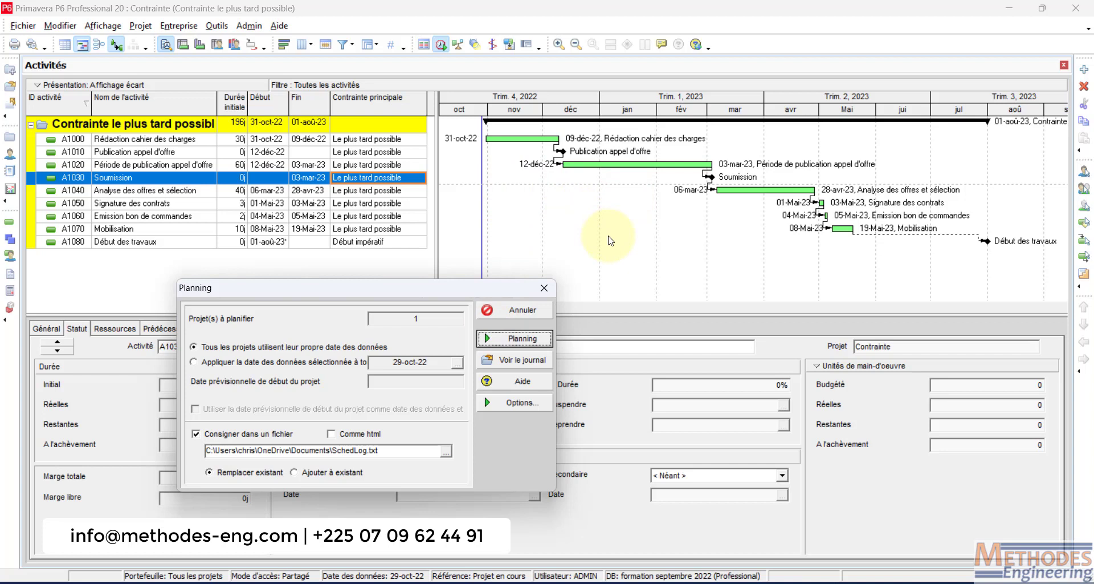
click(494, 340)
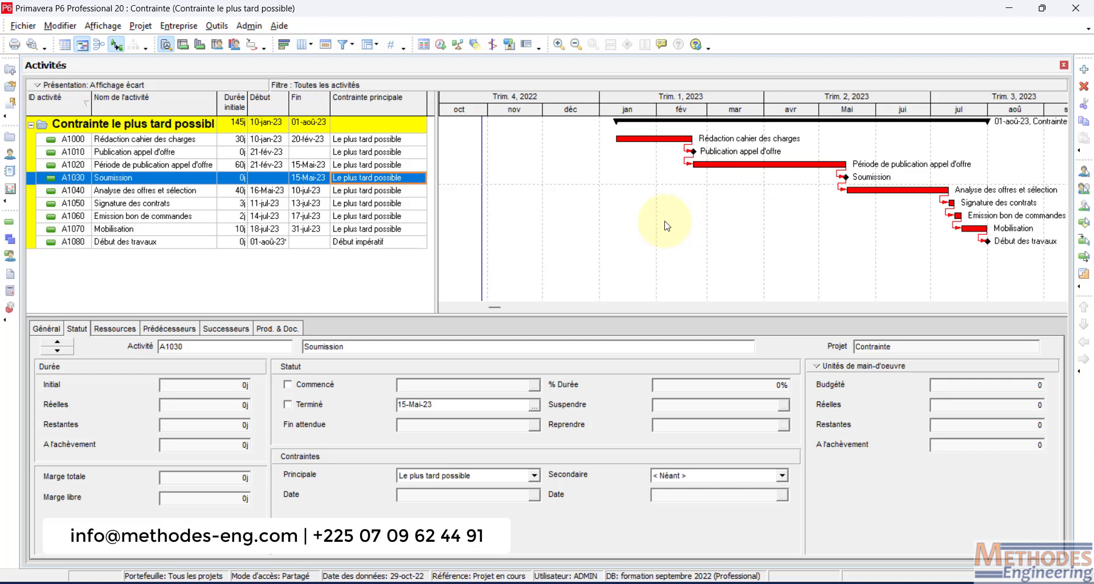
click(123, 141)
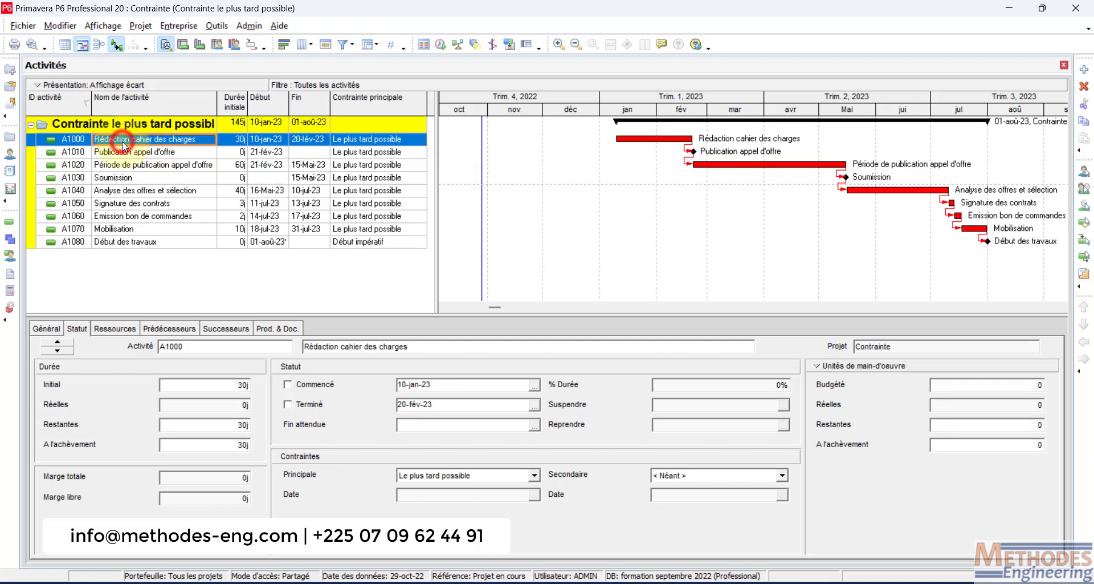
click(301, 142)
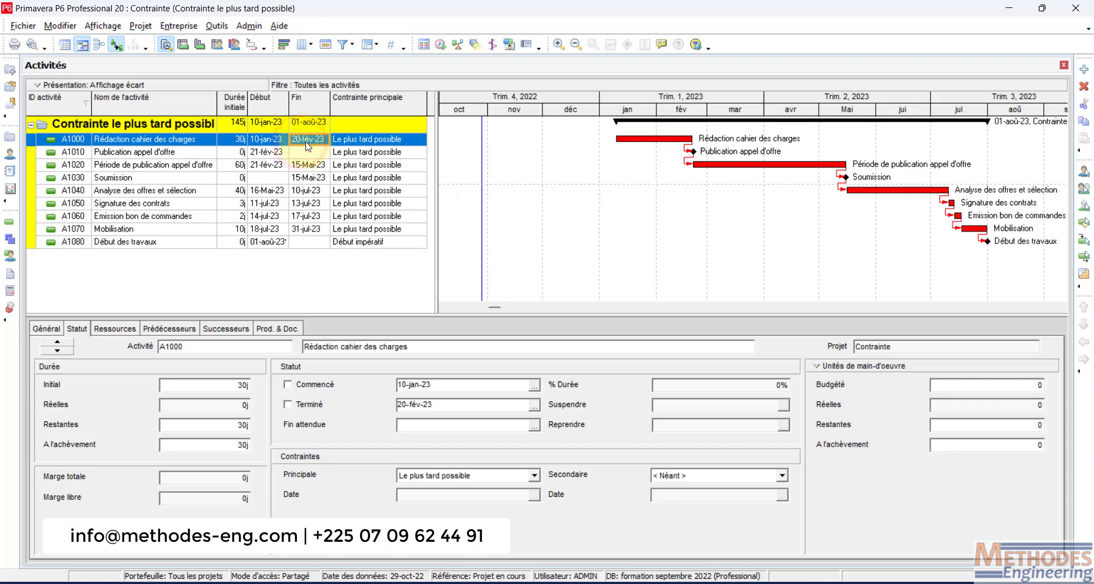